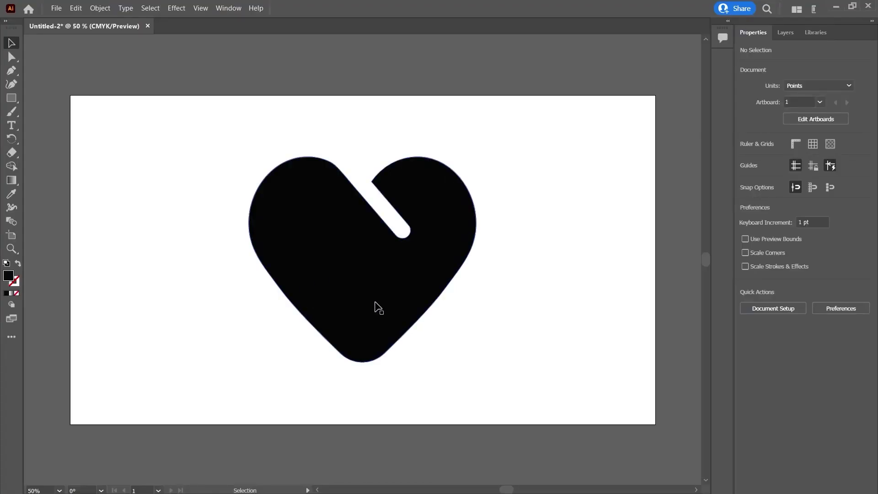
- Check the heart in Outline view, then save it as logo.ai in the 3d-logo-ae folder
key(ctrl+y)
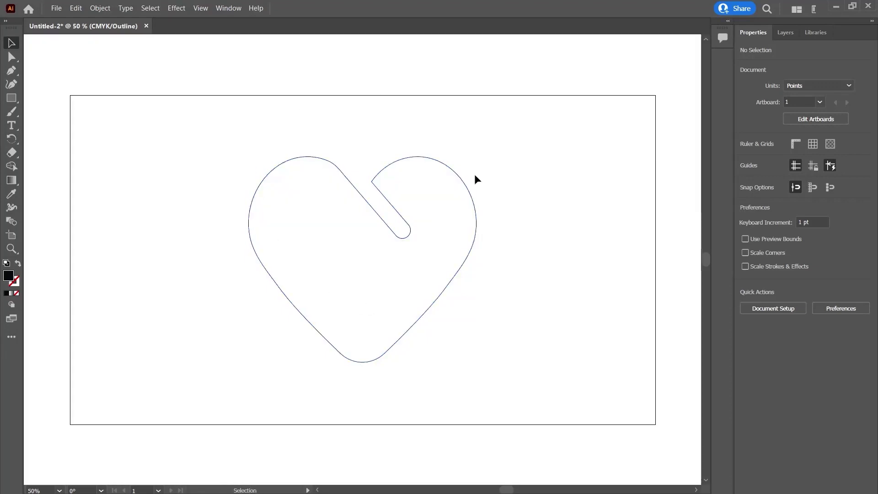
key(ctrl+y)
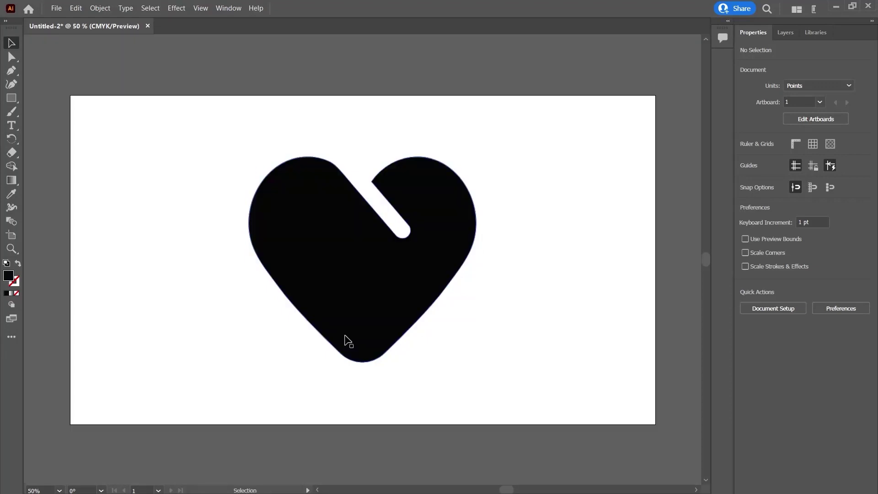
key(ctrl+s)
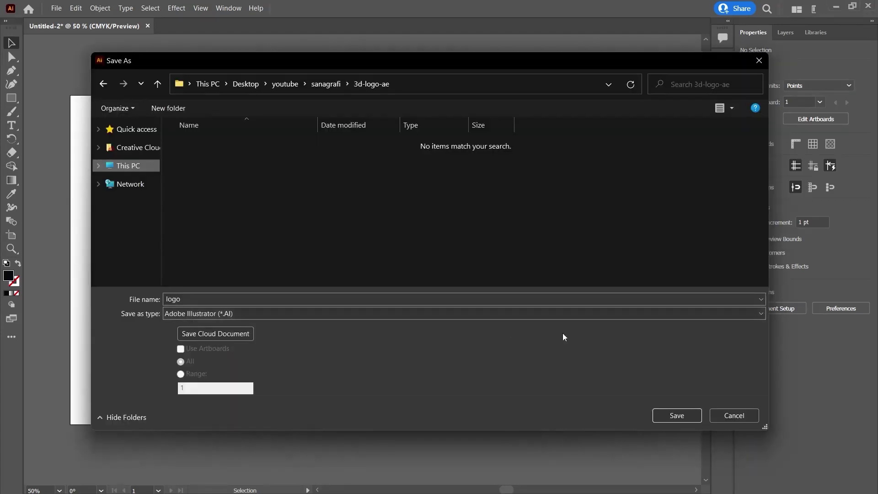
key(Return)
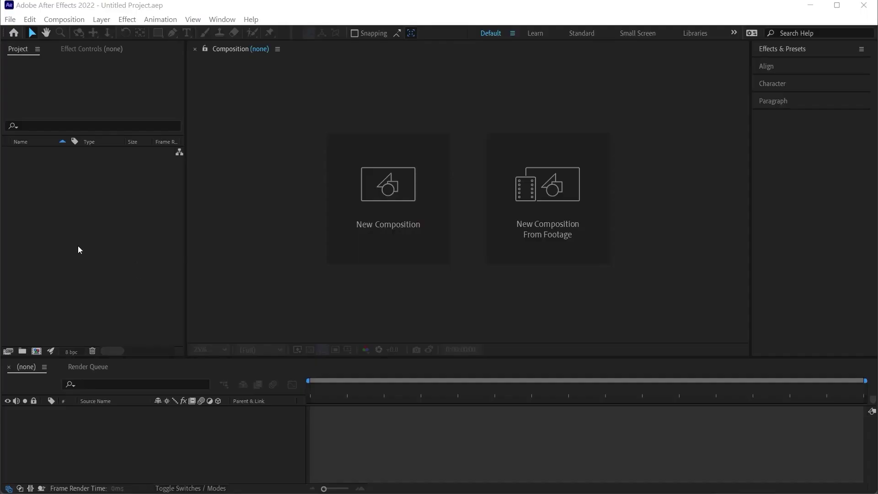
- Import logo.ai as Composition - Retain Layer Sizes and open the logo composition
right_click(109, 229)
mouse_move(229, 281)
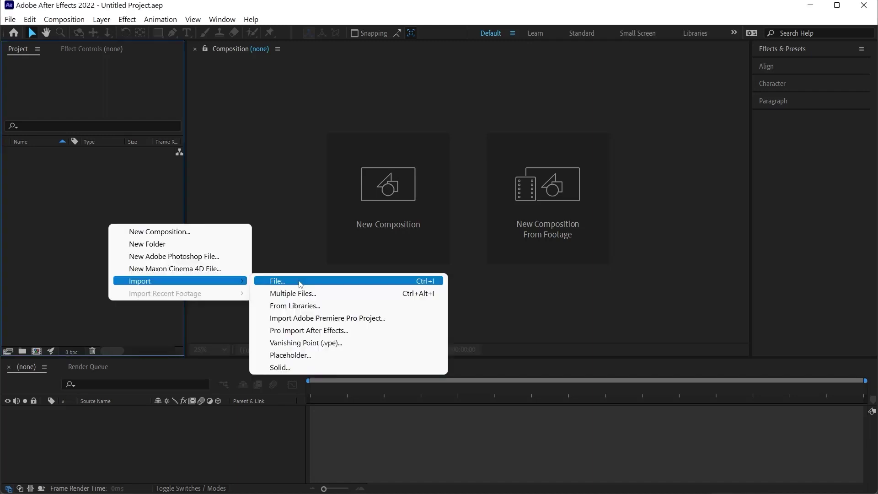
click(300, 284)
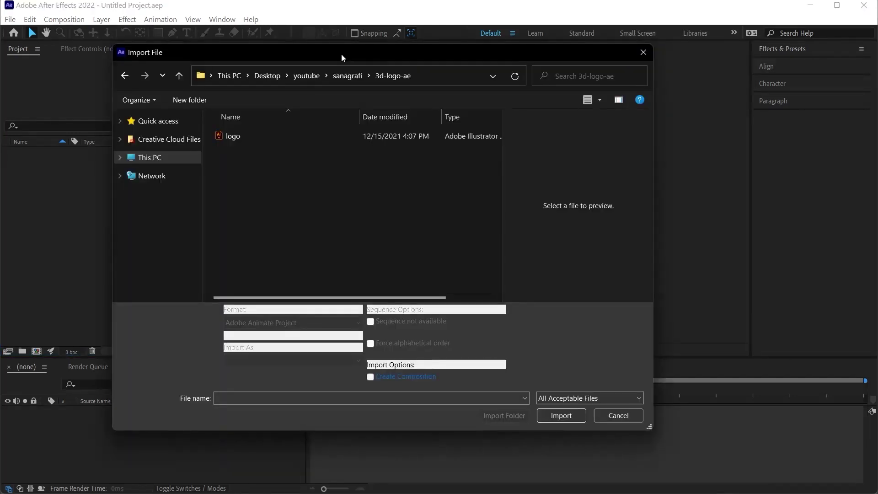
click(231, 139)
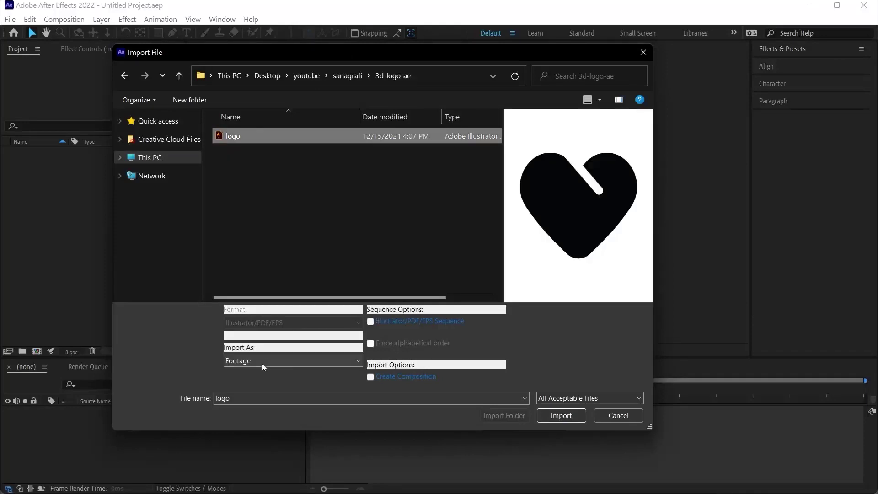
click(261, 363)
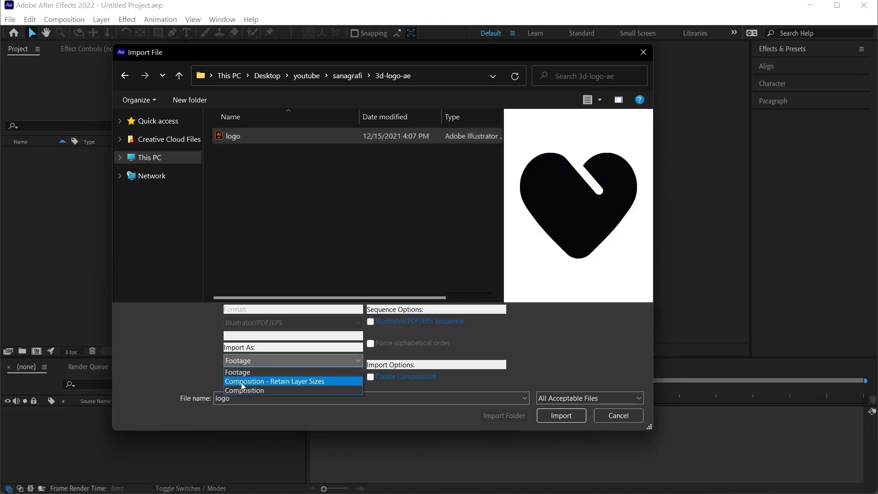
click(286, 383)
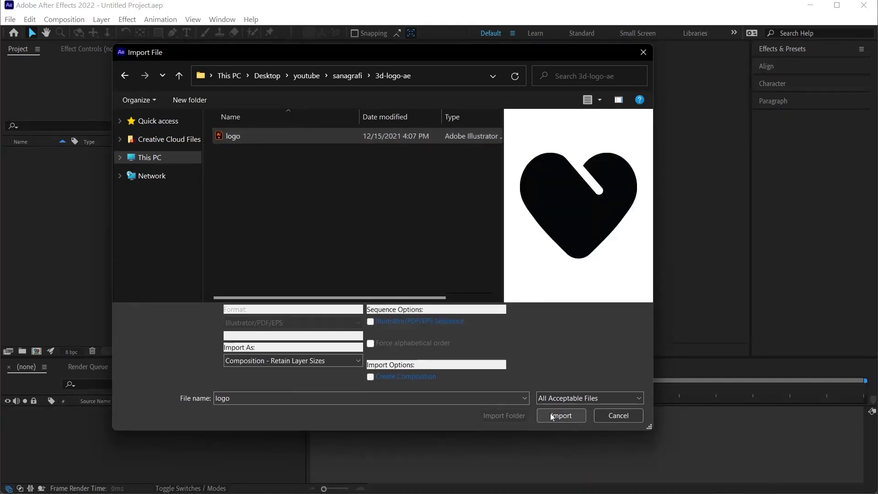
click(551, 416)
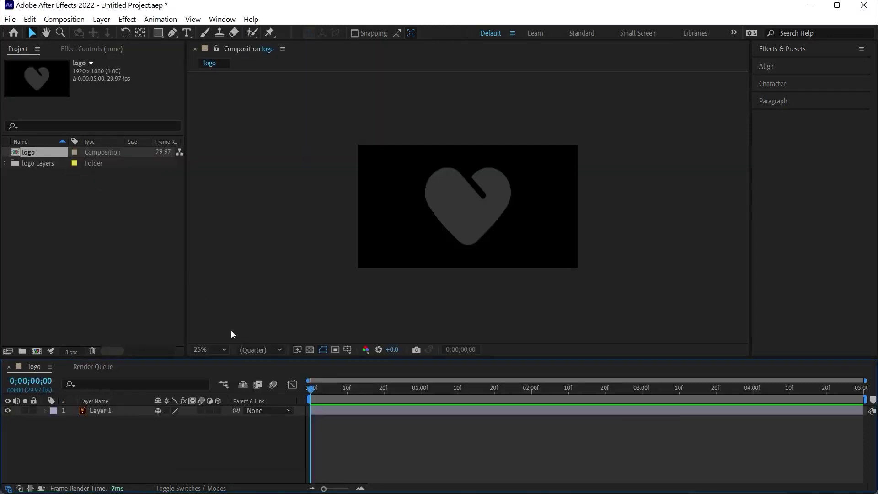
- Add a full-frame 03498B blue solid and place it beneath the heart layer
key(ctrl+a)
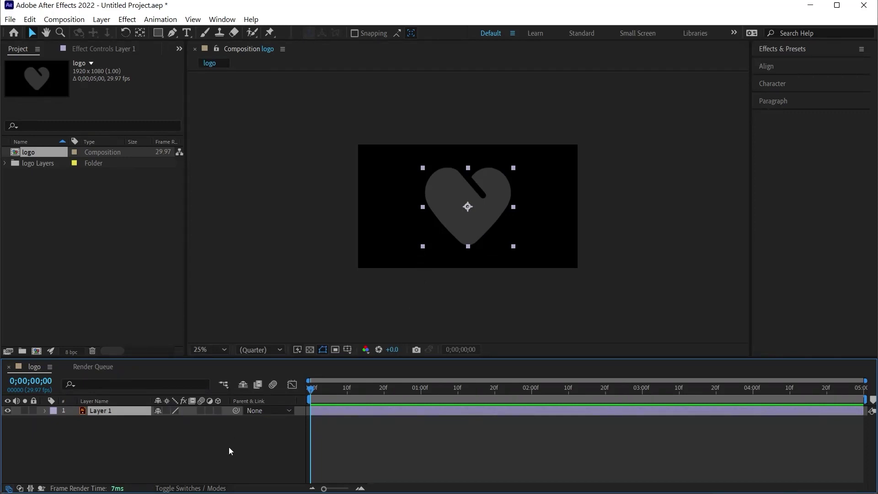
click(243, 468)
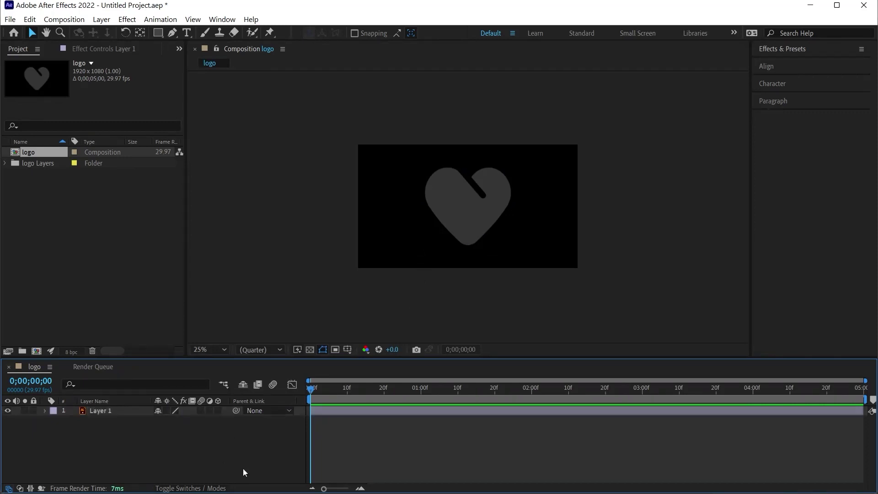
right_click(231, 443)
mouse_move(257, 304)
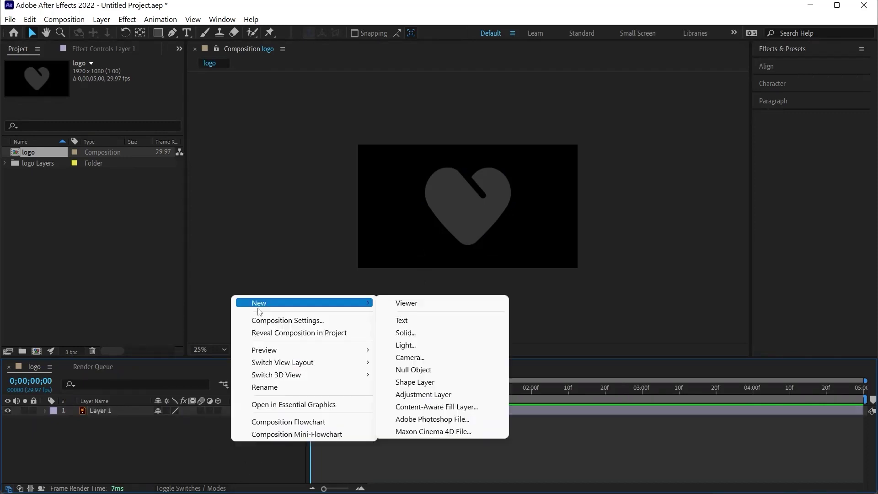
click(435, 338)
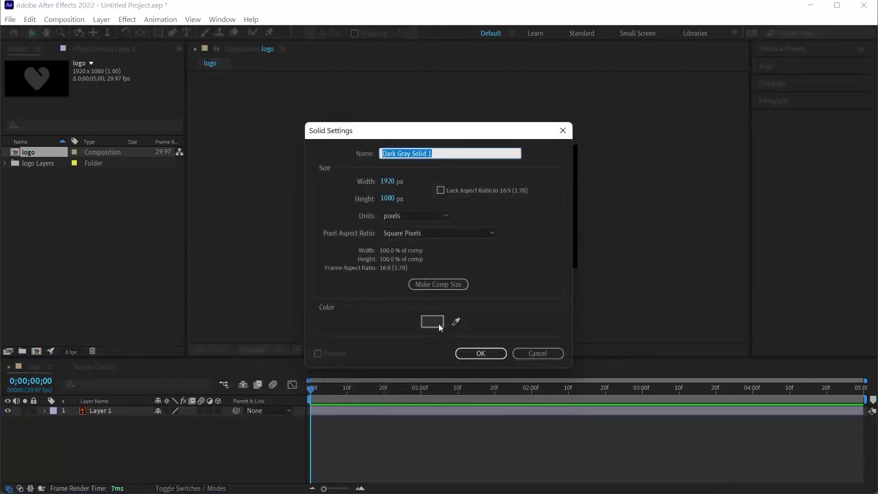
click(432, 322)
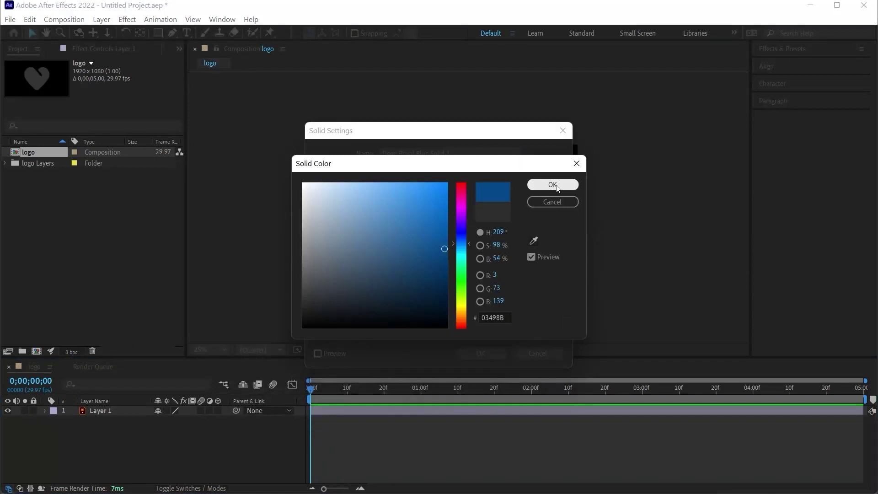
click(559, 187)
click(487, 356)
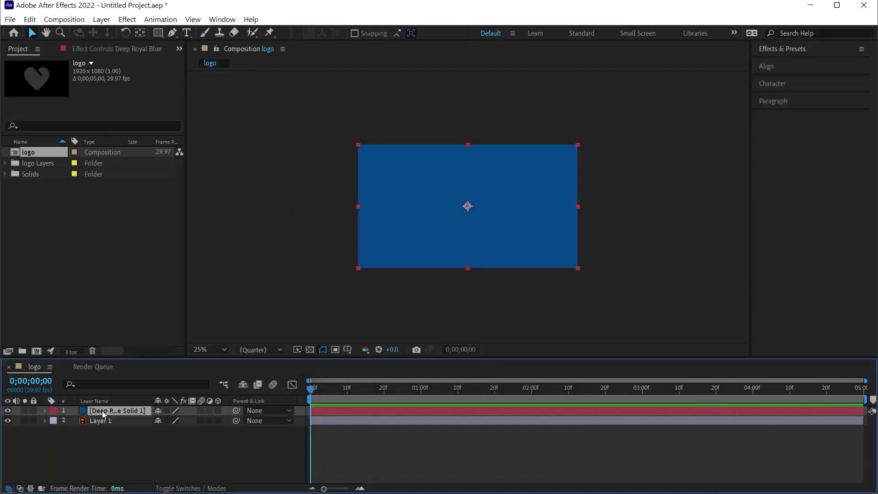
drag(103, 411, 103, 424)
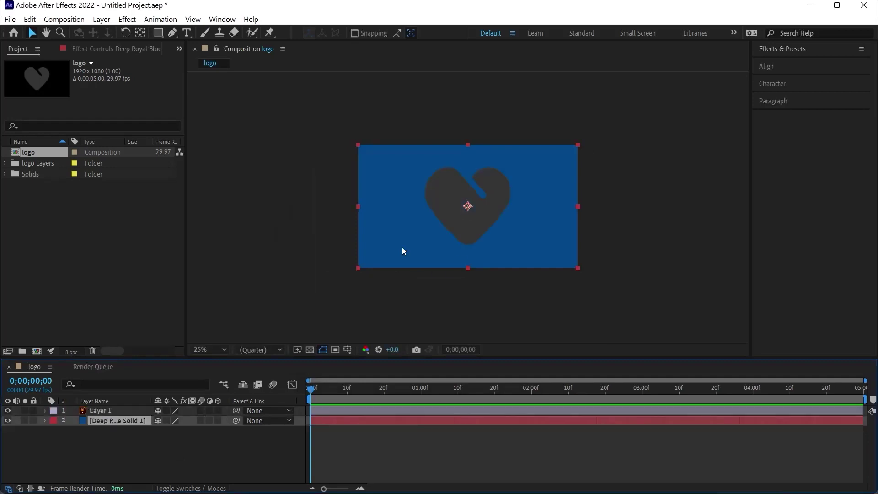
click(508, 244)
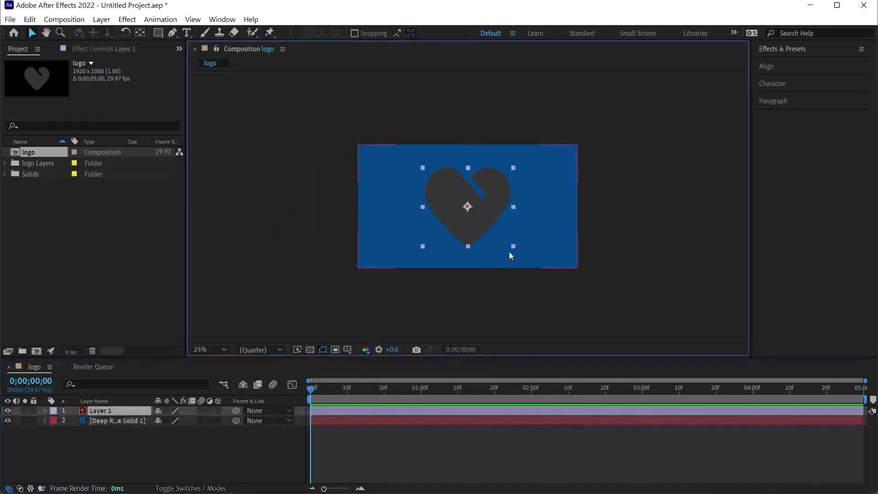
- Find Tint in Effects & Presets by searching 'int' and apply it to the heart layer
click(780, 51)
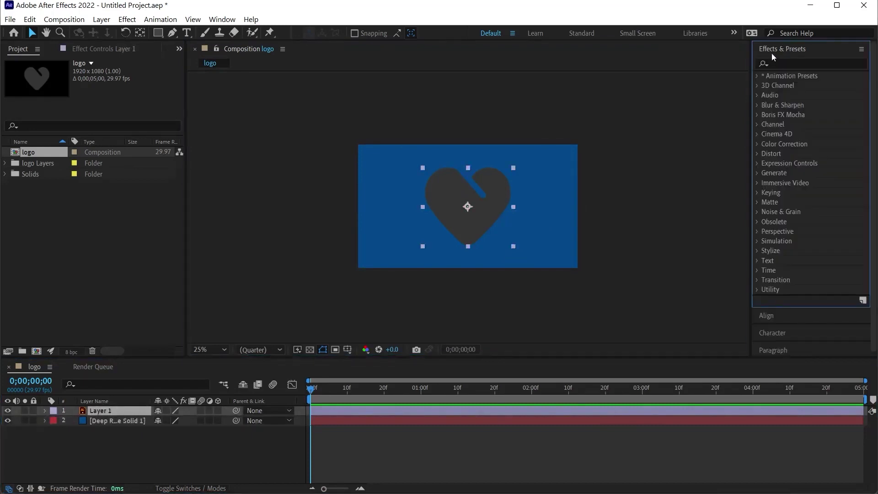
click(220, 19)
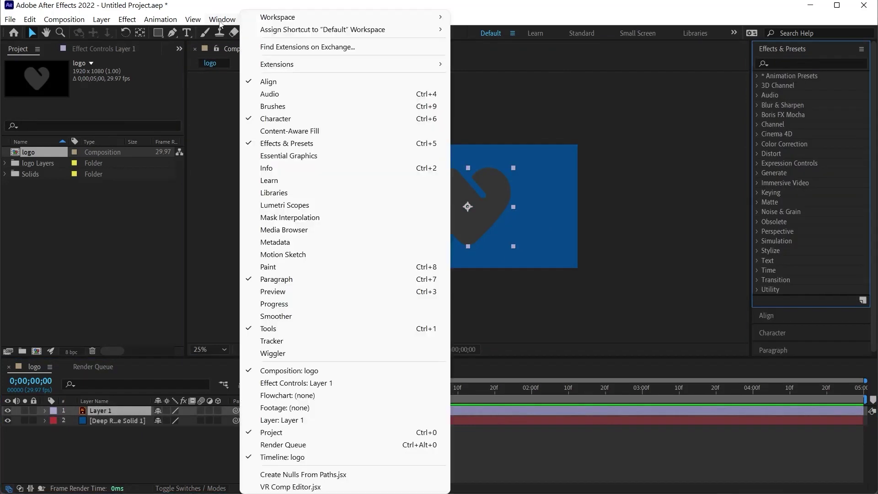
click(298, 145)
text(int)
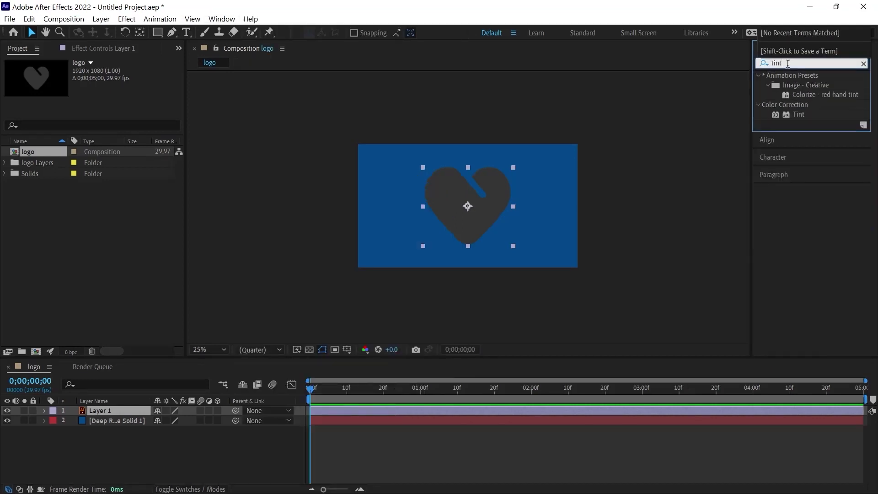
drag(798, 114, 506, 202)
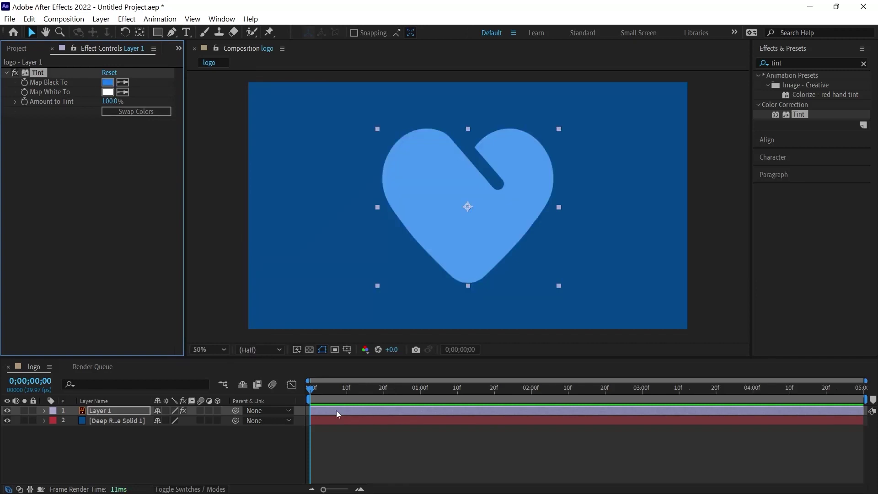
right_click(102, 414)
mouse_move(210, 320)
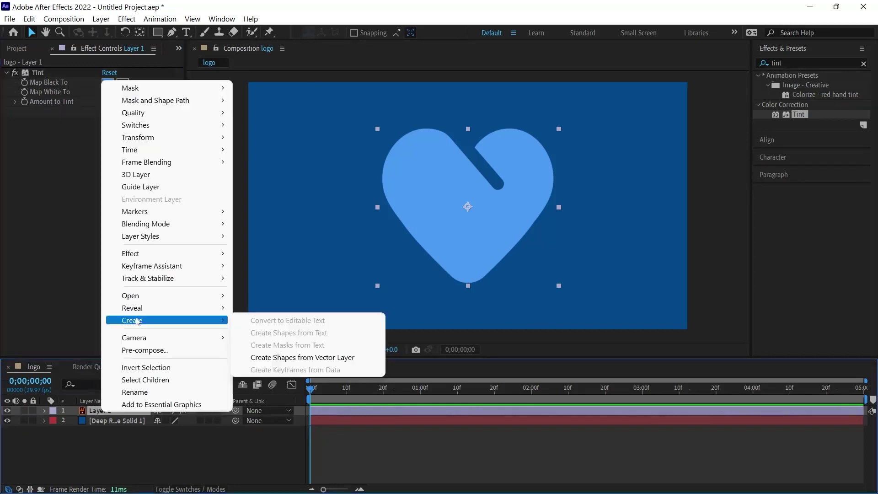
- Create shapes from the vector heart, delete the original layer, and make Layer 1 Outlines 3D
click(256, 361)
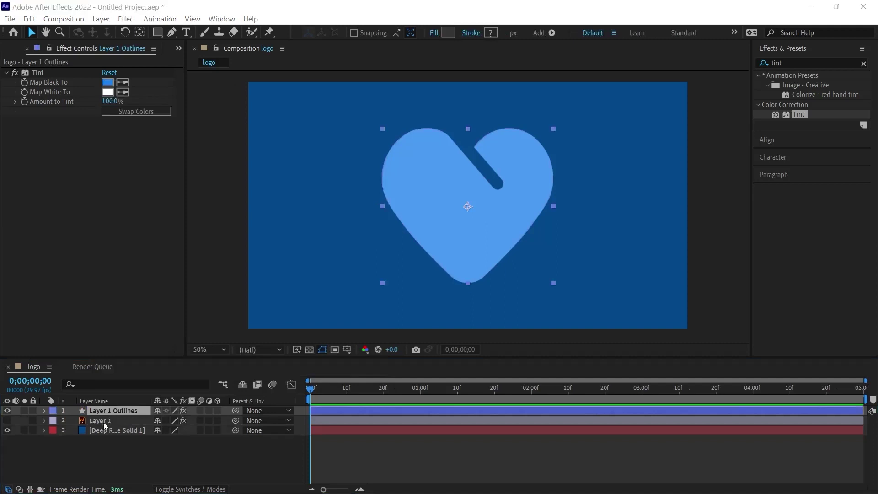
click(103, 422)
key(Delete)
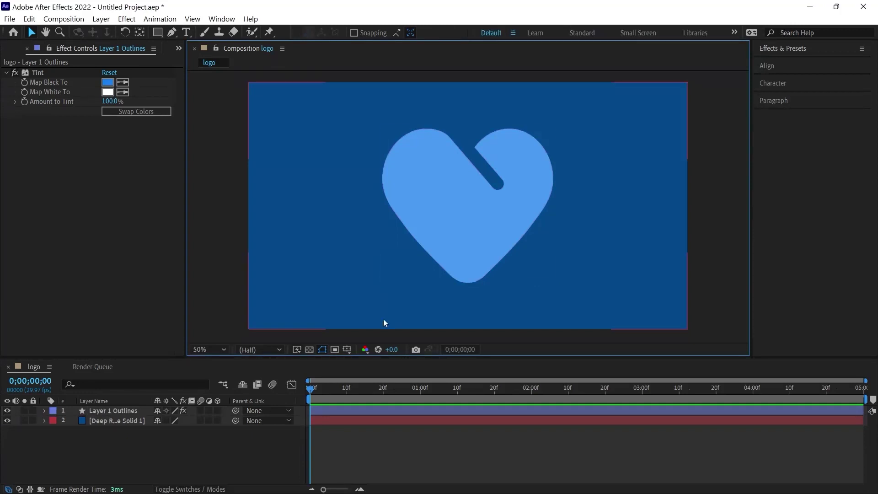
click(216, 411)
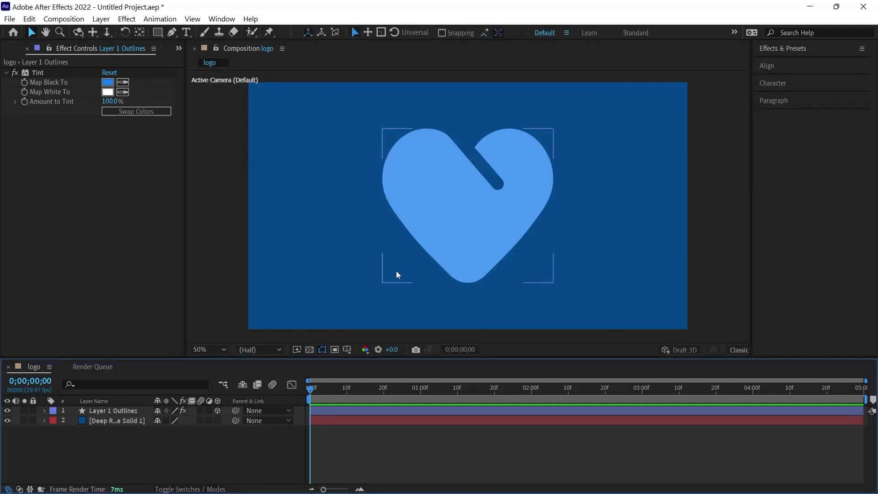
- Switch the composition's 3D renderer from Classic 3D to Cinema 4D
click(121, 411)
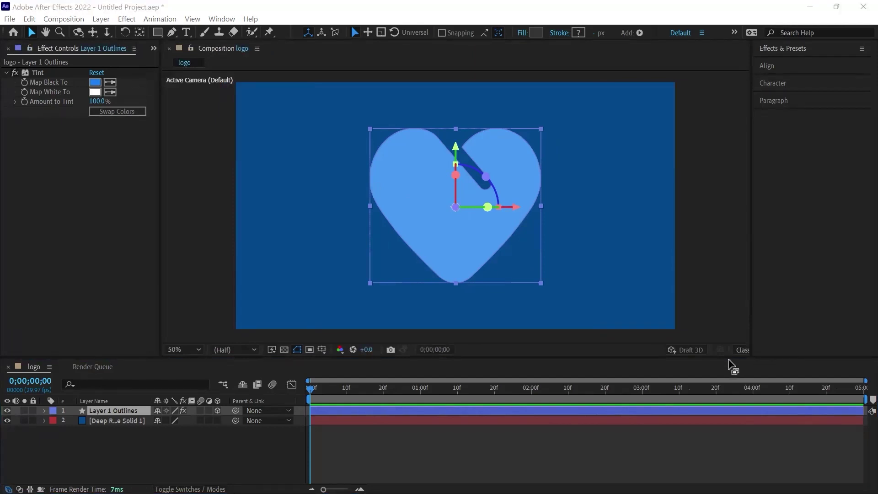
click(747, 352)
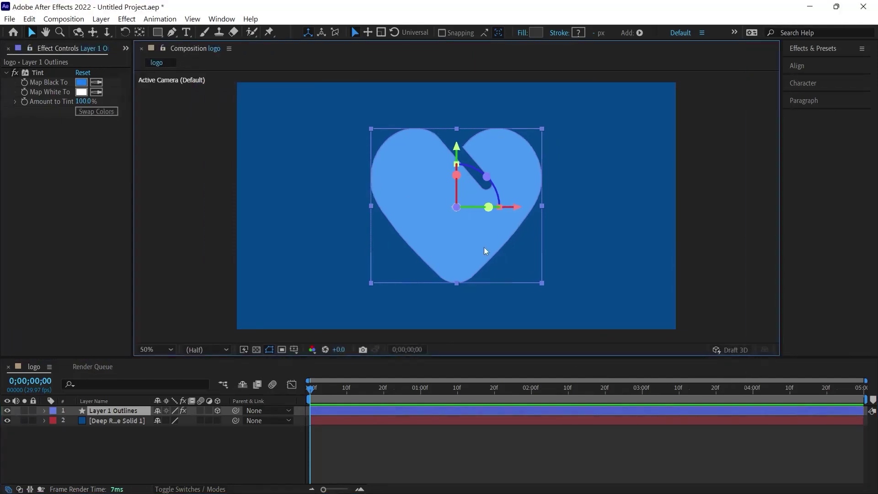
drag(780, 333, 576, 333)
click(564, 350)
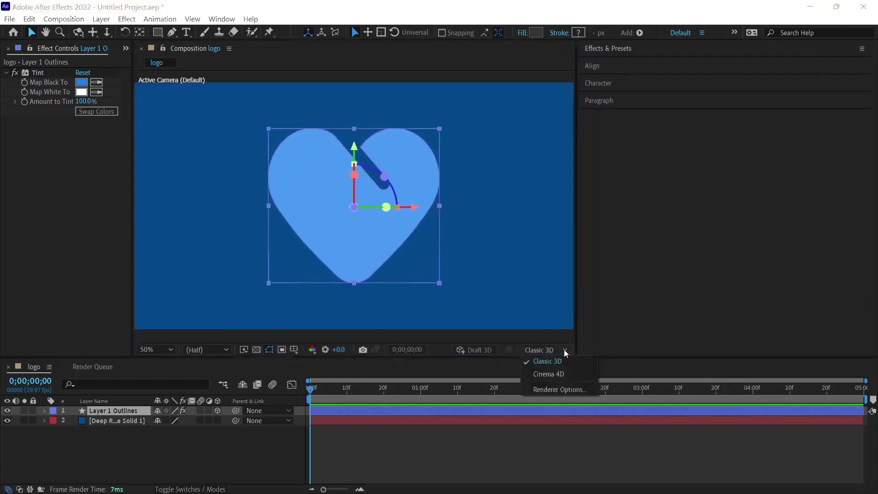
click(544, 375)
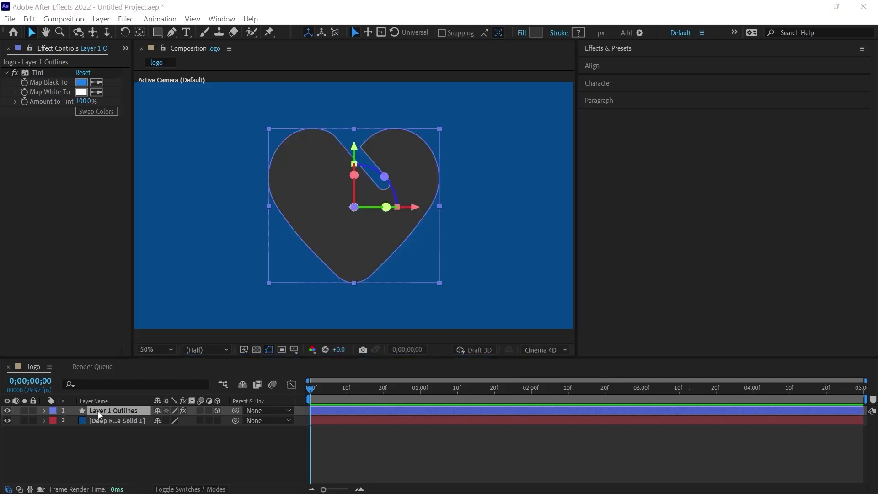
- Set the heart outlines layer's Extrusion Depth to 60 under Geometry Options
click(45, 411)
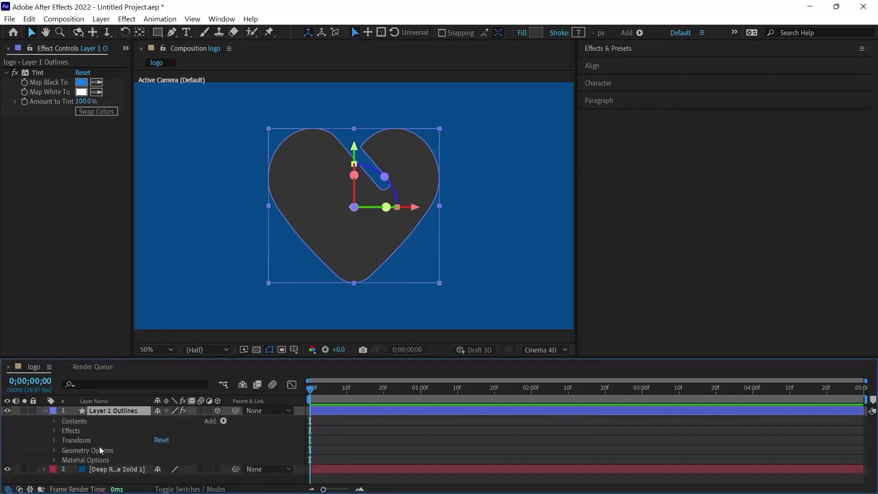
click(99, 446)
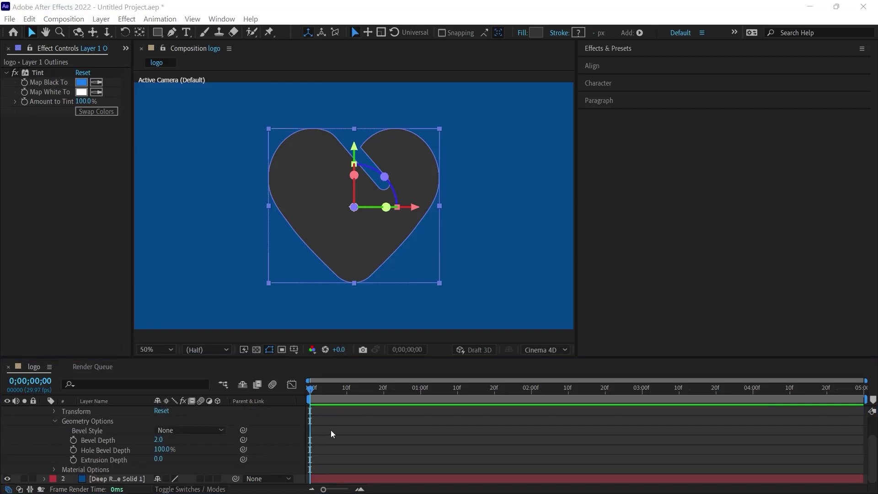
drag(153, 462, 196, 462)
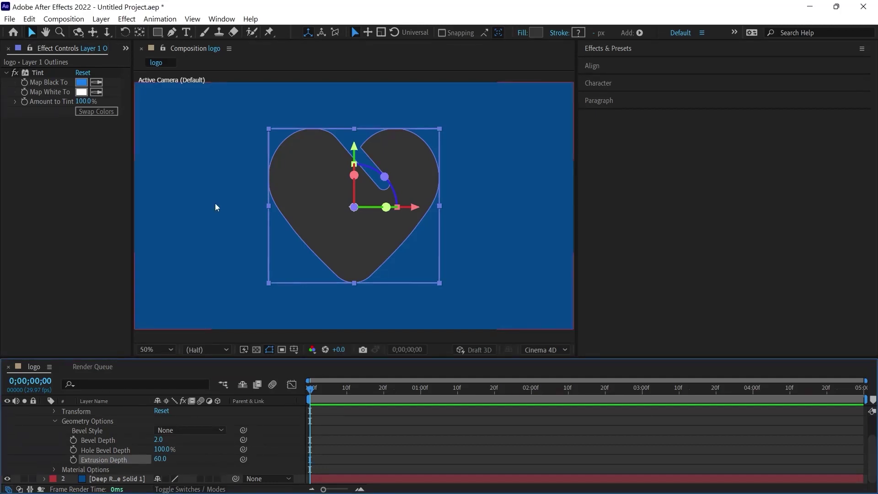
click(101, 19)
mouse_move(127, 34)
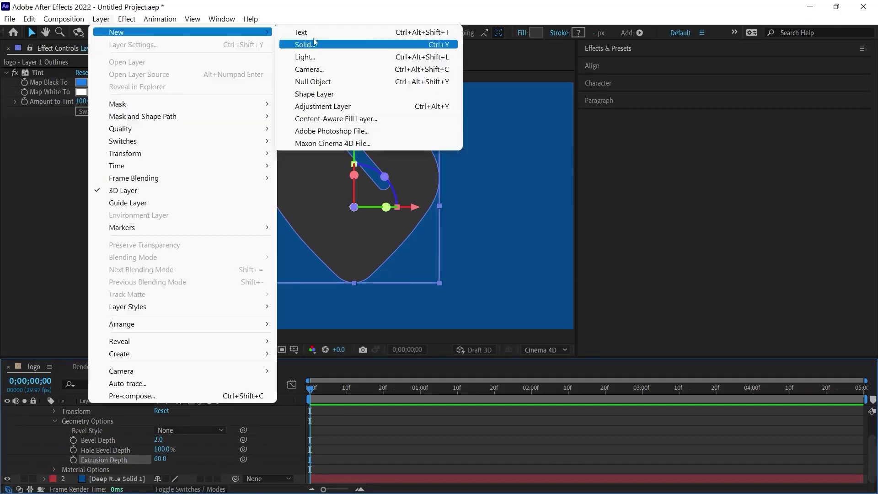
- Add a 50mm Camera 1 and orbit it so the heart is seen at an angle
click(337, 73)
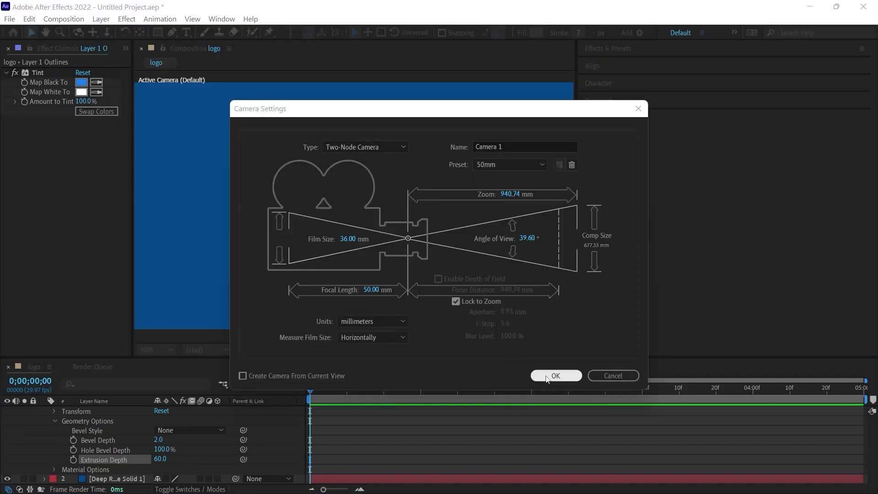
click(547, 375)
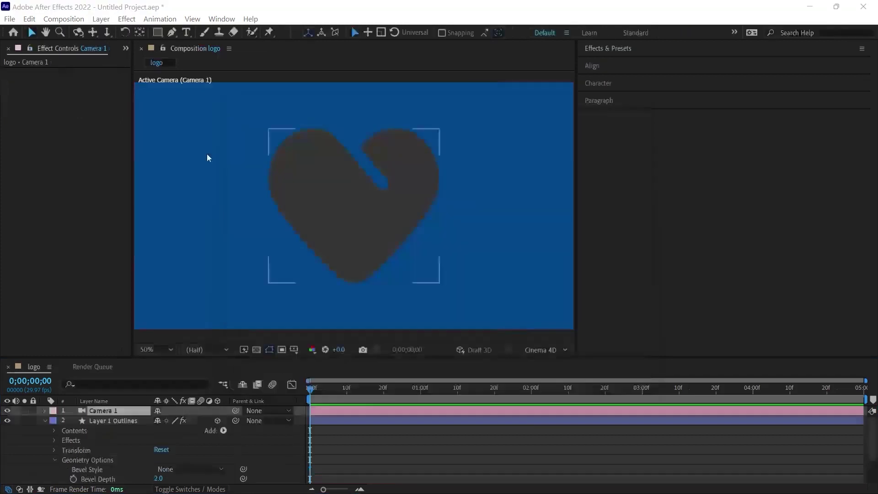
click(78, 32)
drag(309, 198, 327, 181)
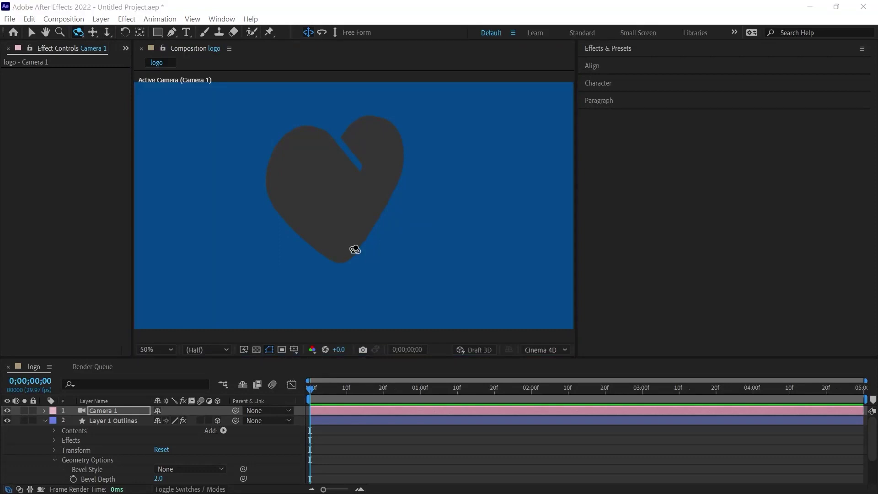
- Change the heart's Contents > Group 1 > Fill 1 colour to light blue 3EACFF
click(135, 440)
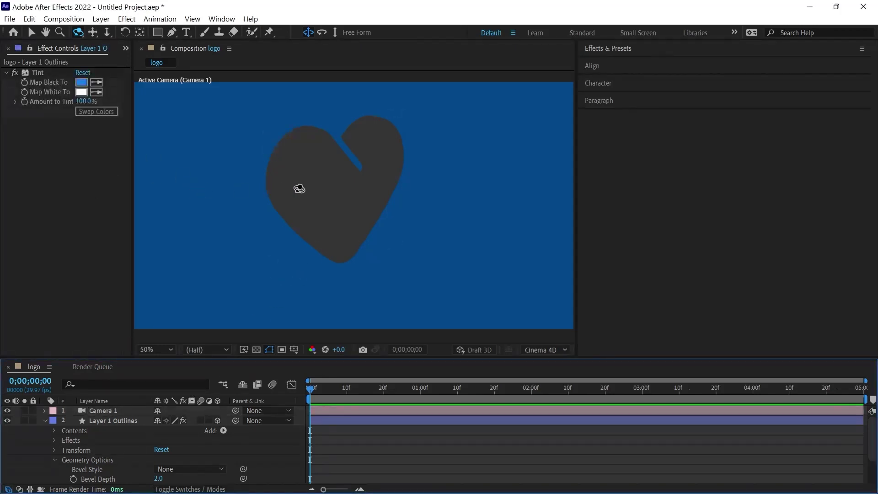
click(54, 431)
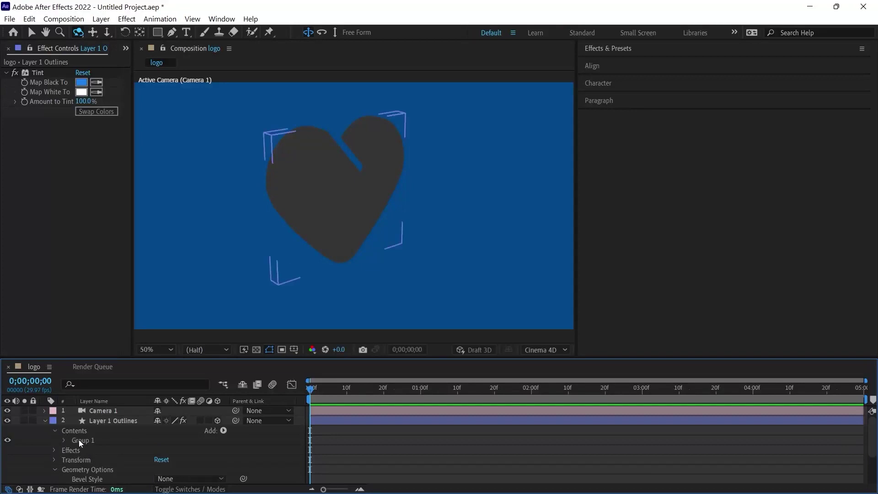
click(64, 440)
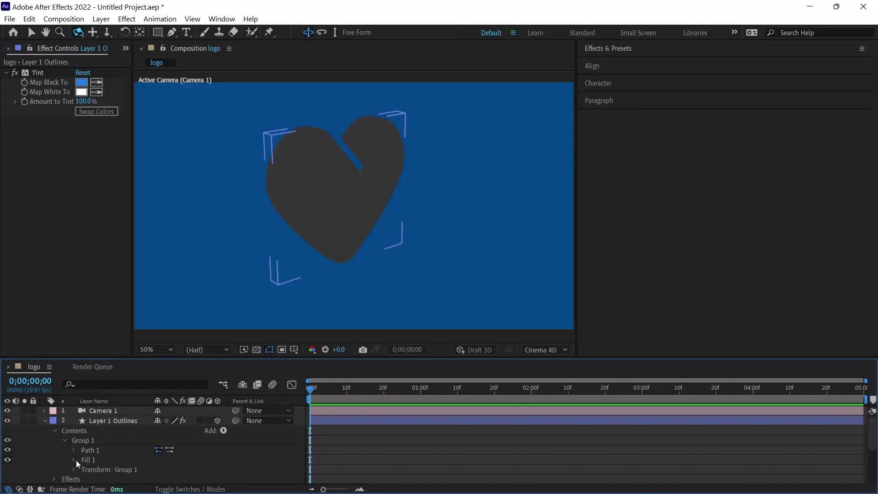
click(73, 460)
scroll(124, 458, down, 3)
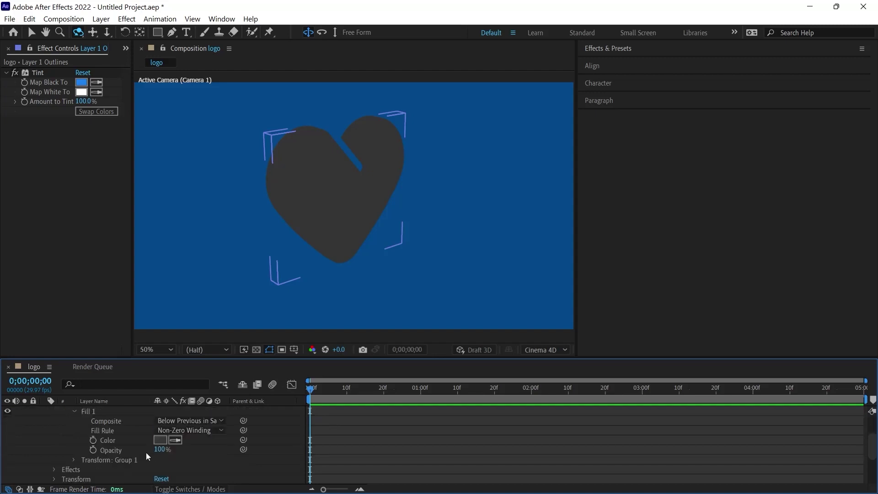
click(307, 245)
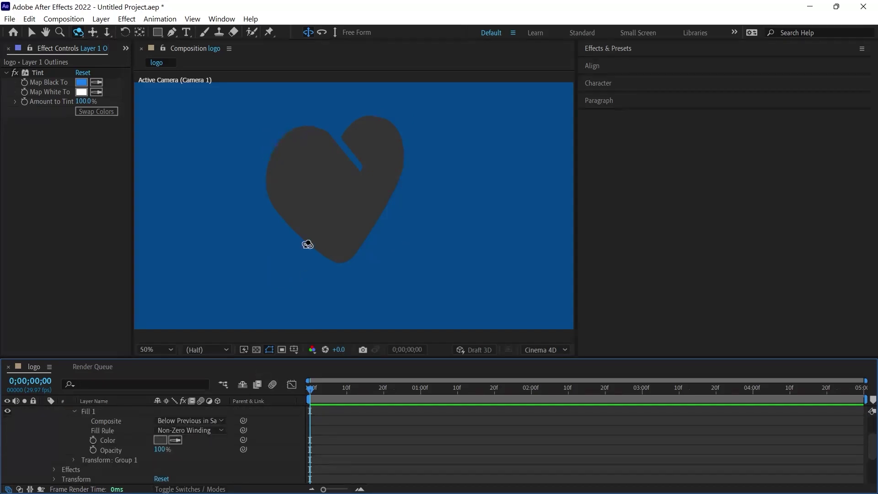
click(161, 440)
click(624, 222)
drag(597, 218, 575, 160)
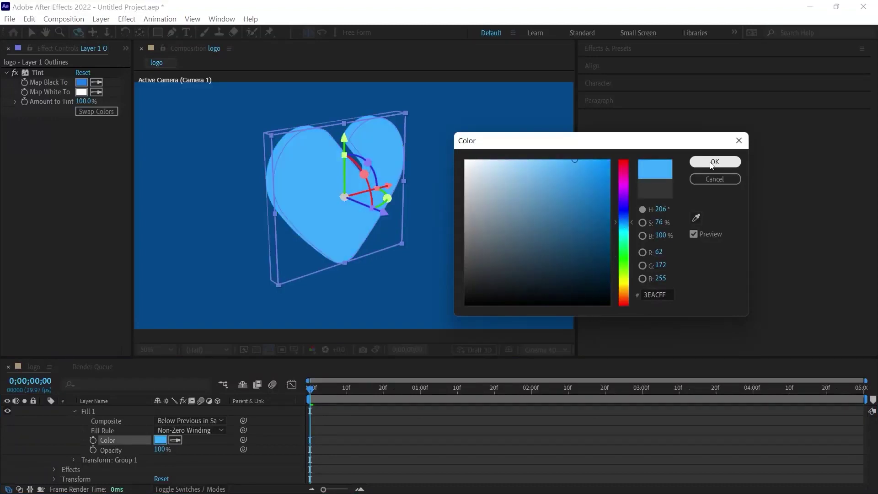
click(713, 163)
mouse_move(342, 224)
mouse_down()
mouse_move(324, 218)
mouse_move(334, 213)
mouse_move(338, 221)
mouse_up()
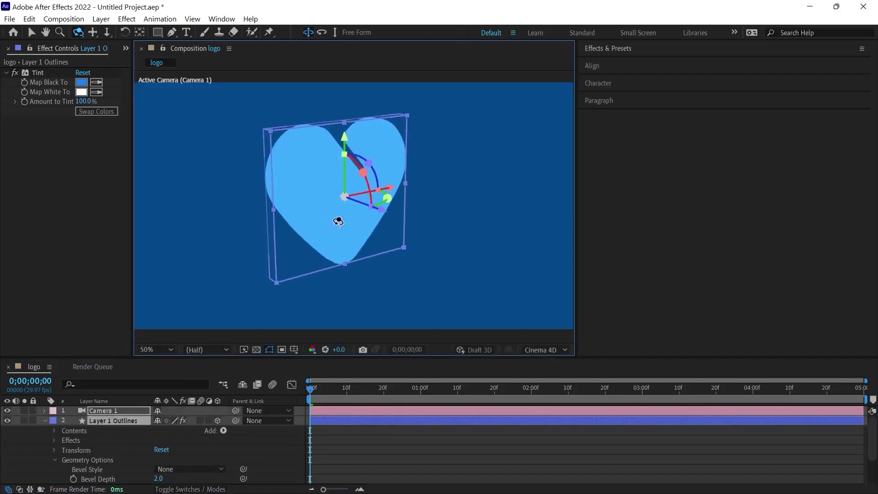
- Pan the camera and move it closer so the heart appears larger in frame
click(93, 32)
mouse_move(322, 194)
mouse_down()
mouse_move(302, 188)
mouse_move(285, 200)
mouse_move(324, 200)
mouse_up()
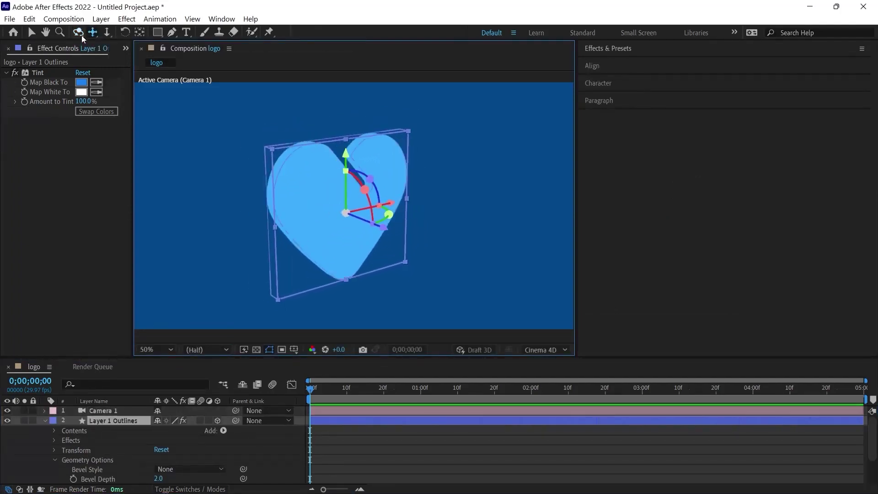
click(106, 36)
drag(333, 239, 412, 267)
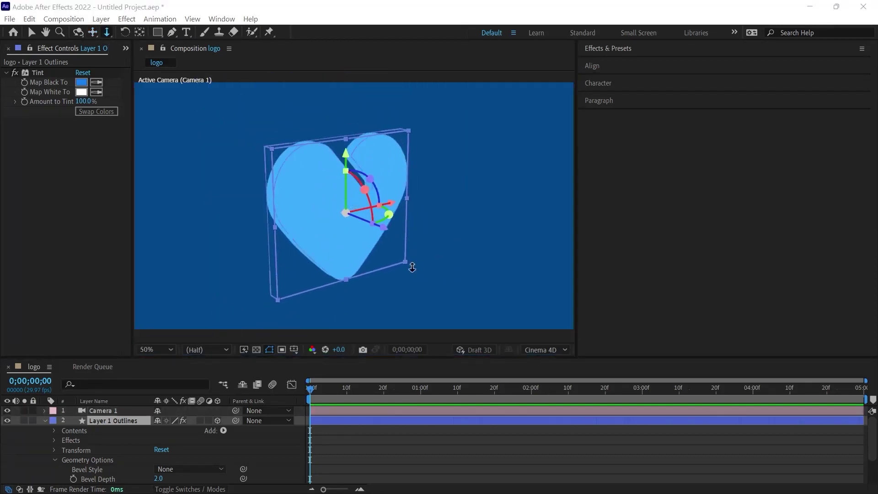
- Add a spot light layer, Spot Light 1, with 90° cone and 50% feather, via Layer > New > Light
click(100, 20)
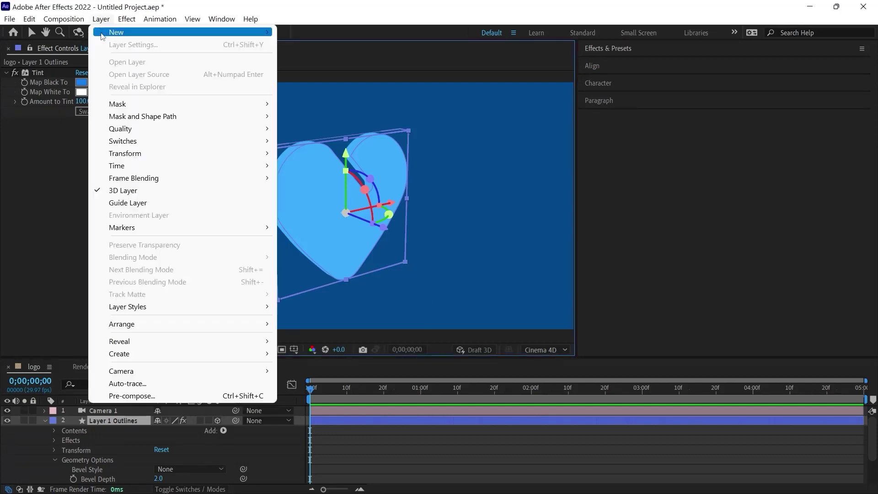
mouse_move(103, 33)
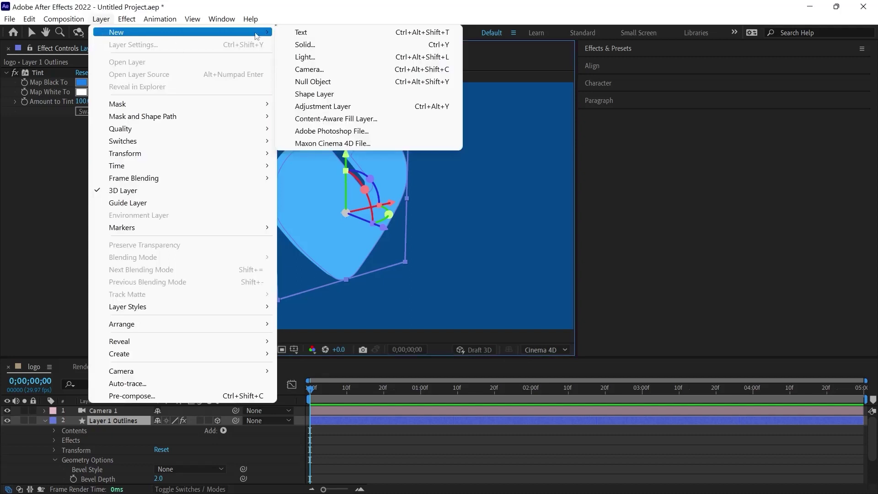
click(349, 58)
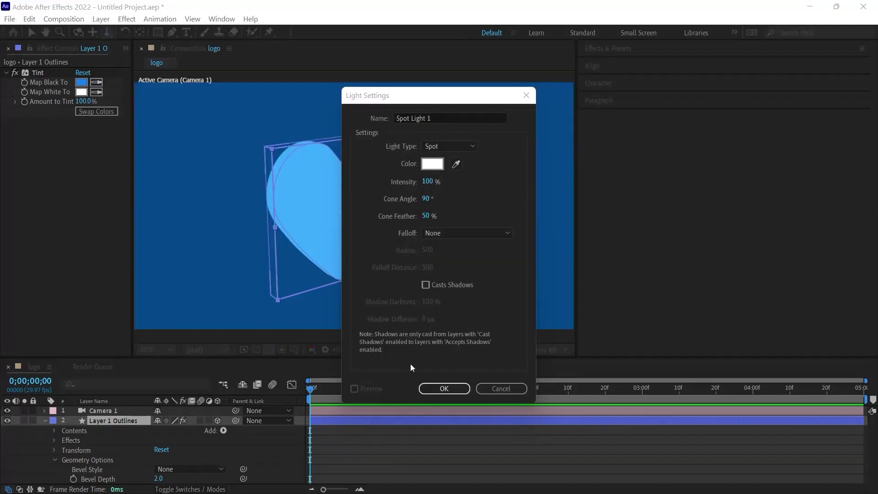
click(434, 392)
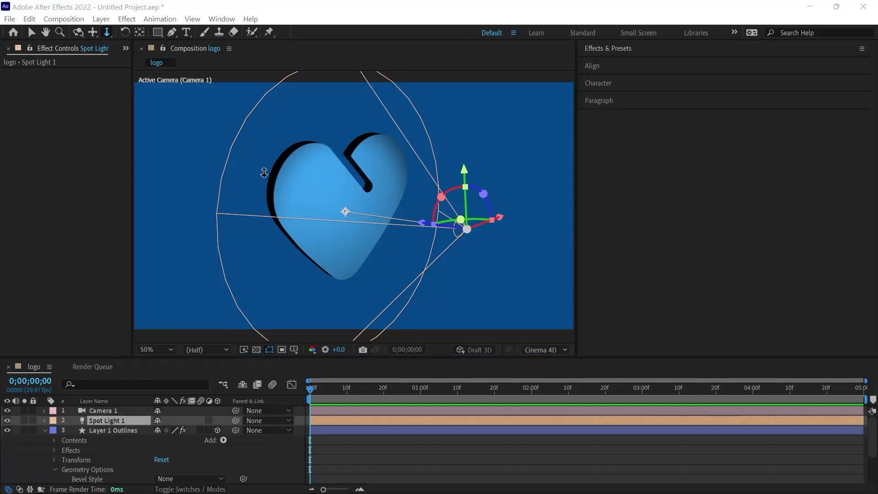
click(111, 428)
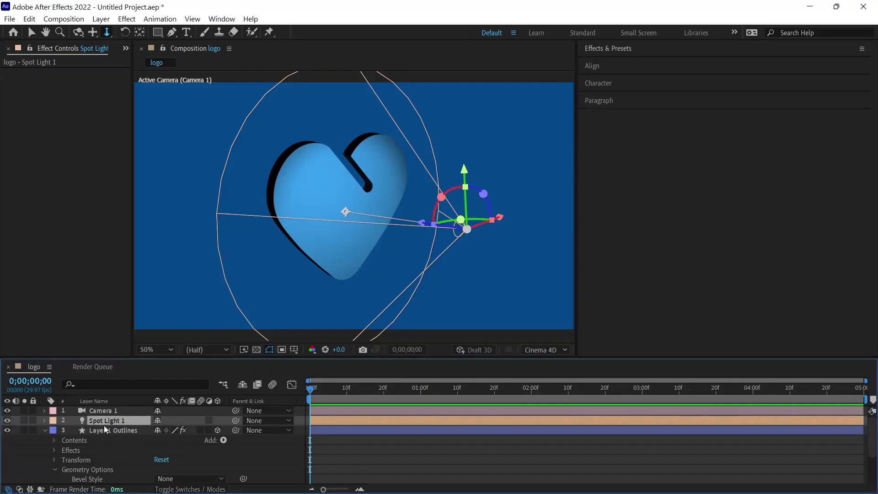
- Place Spot Light 1 at position 232, 210, -666.7 so it lights the heart from the upper left
key(p)
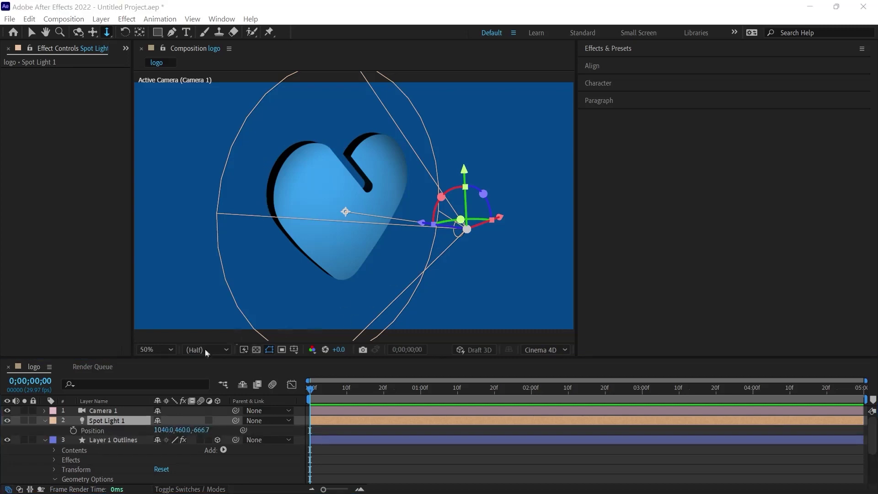
key(ctrl+z)
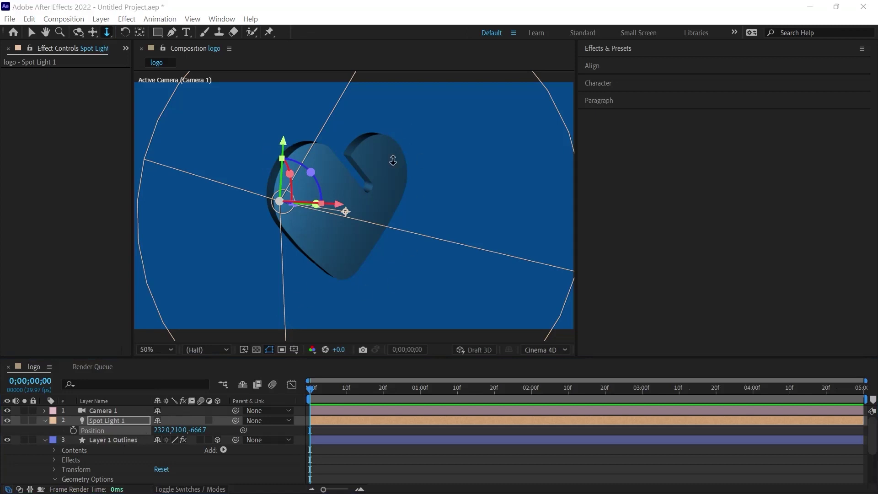
click(117, 440)
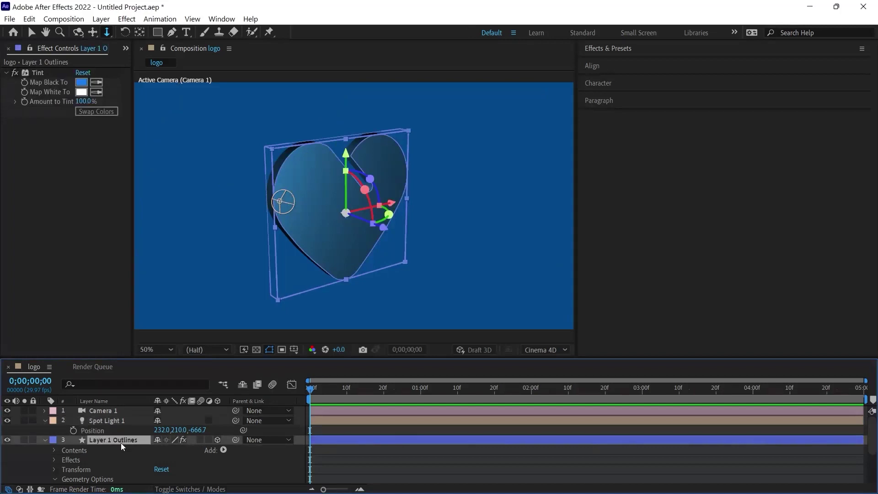
- Keyframe the heart's Y Rotation from 0° at 0 seconds to 193° at 2 seconds
key(r)
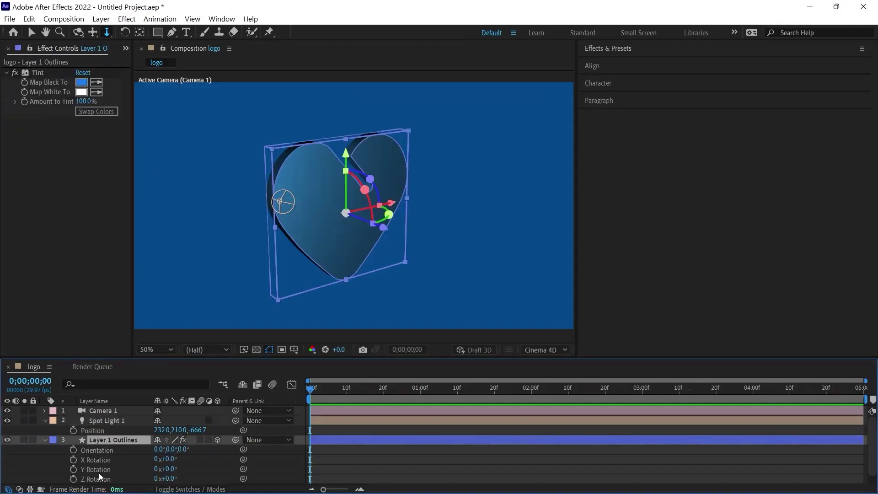
drag(170, 468, 254, 446)
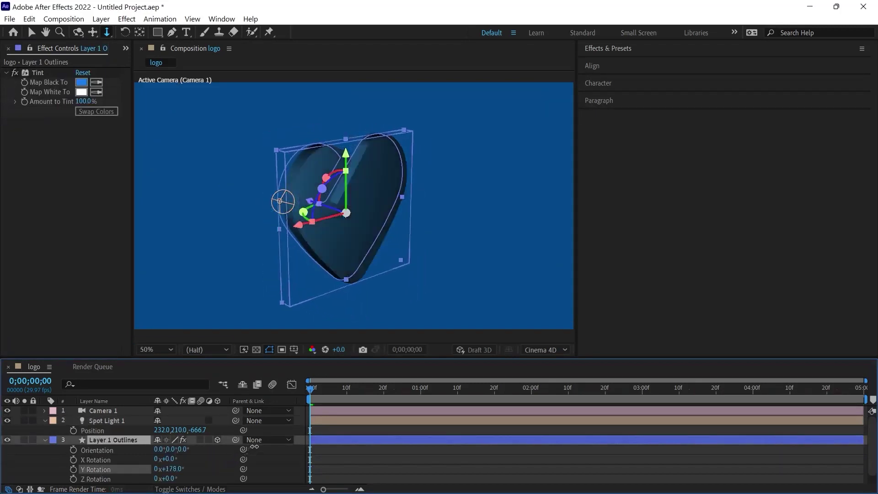
key(ctrl+z)
click(73, 469)
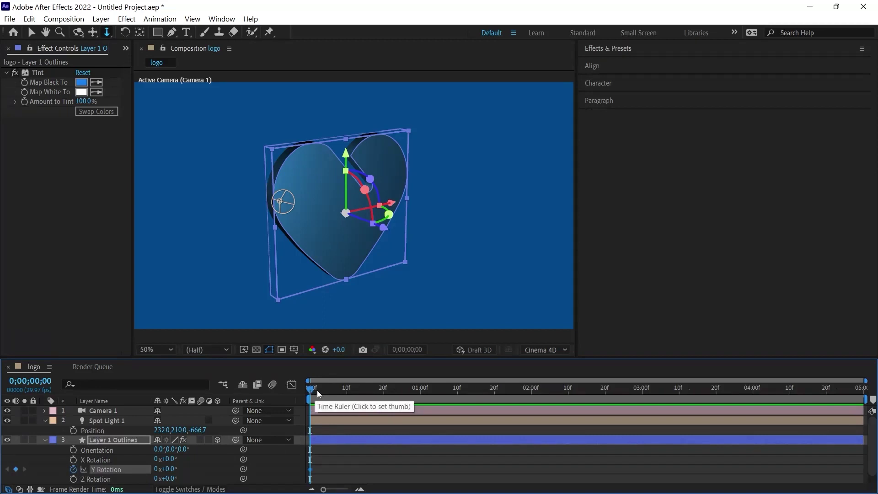
drag(317, 390, 532, 396)
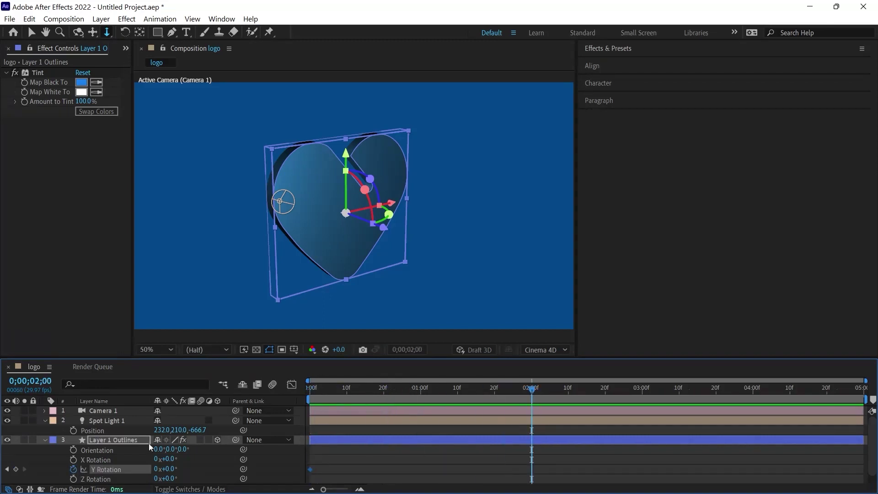
drag(166, 469, 320, 471)
key(Home)
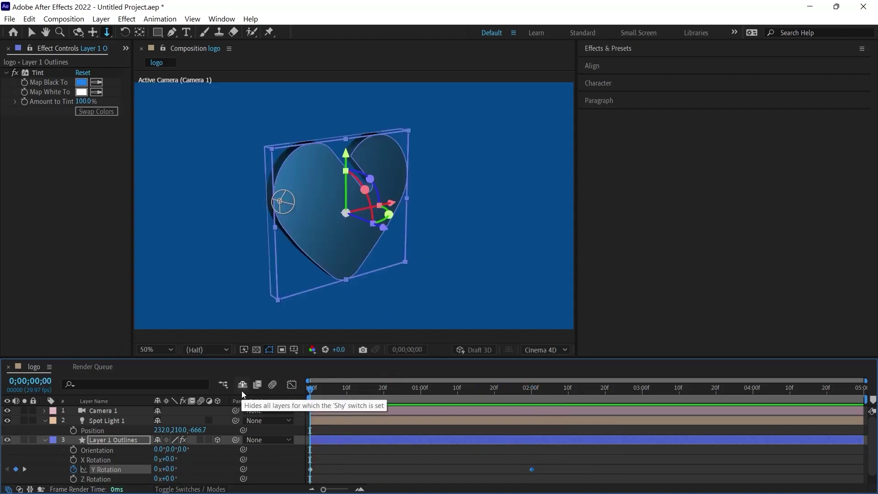
- Recolour the heart's fill from light blue to red F40101
click(82, 420)
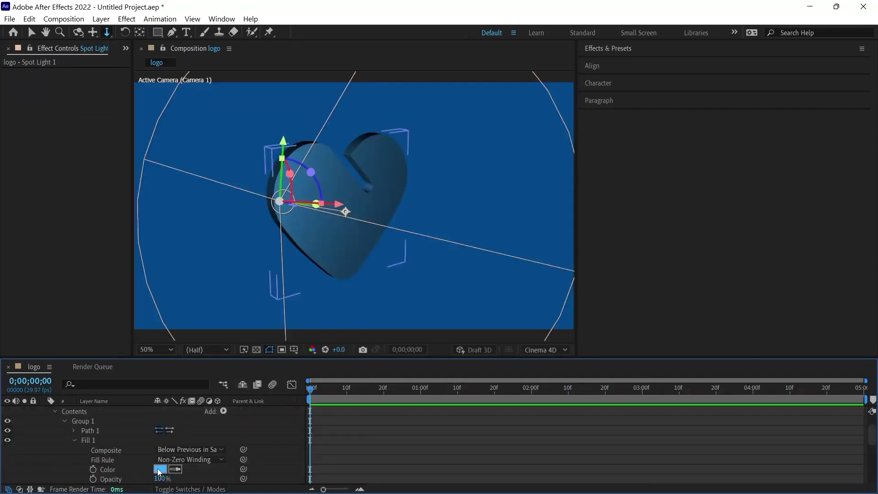
click(160, 469)
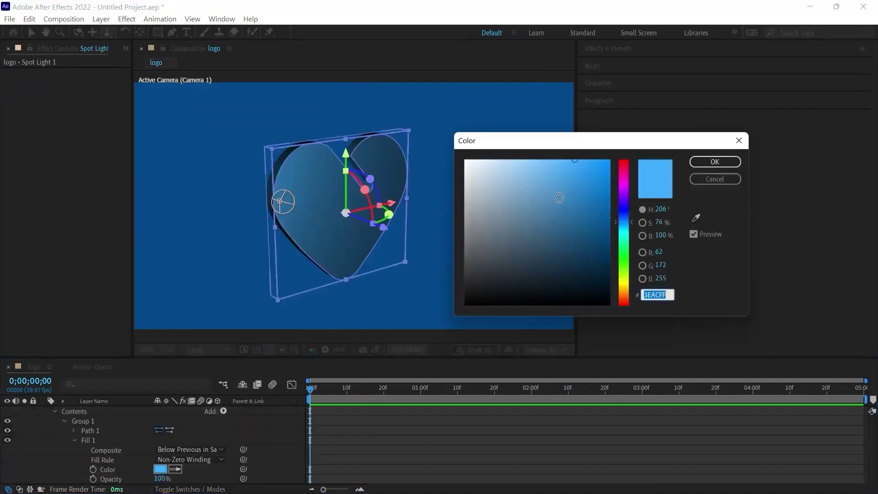
drag(624, 224, 608, 165)
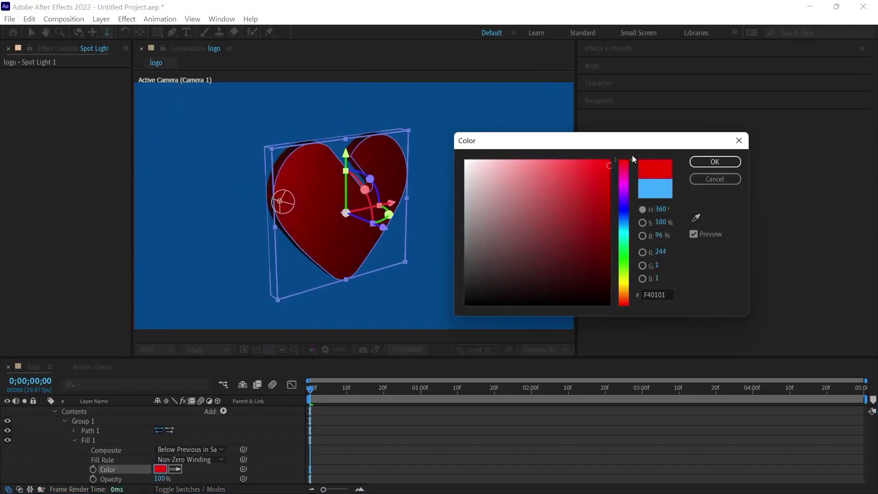
click(714, 161)
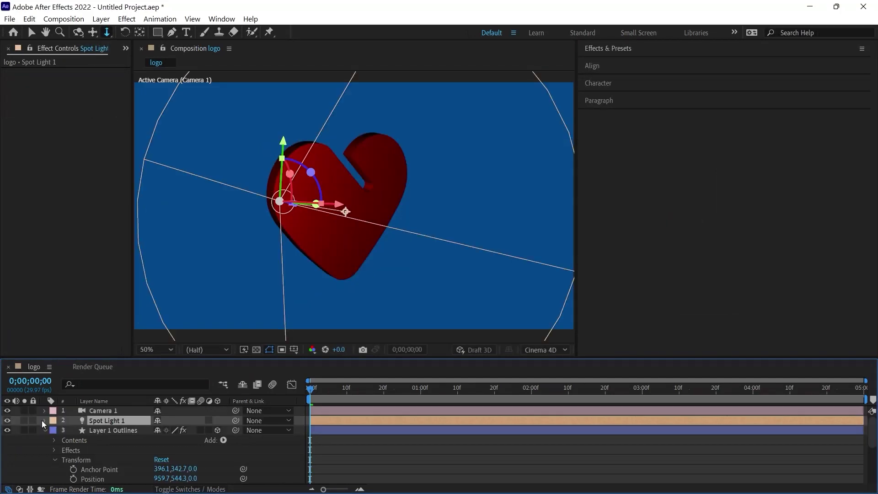
click(44, 420)
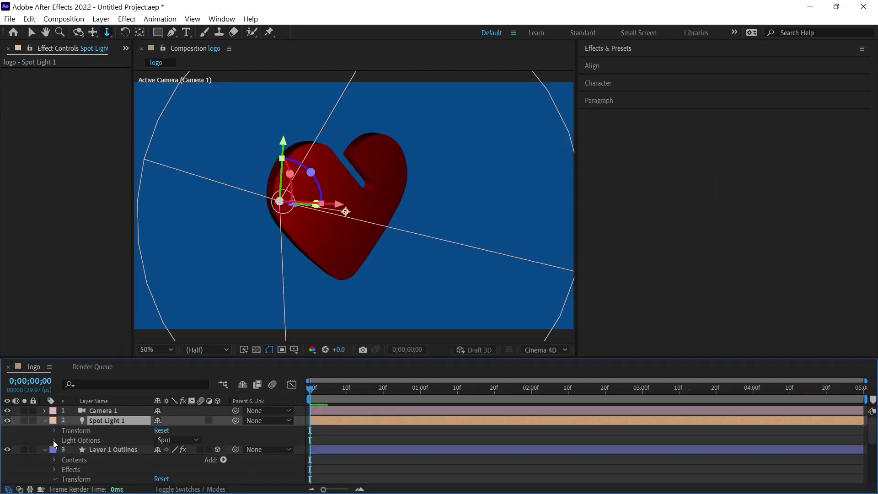
- Set Spot Light 1's Intensity to 150% and scrub the playhead to preview the brighter heart
click(54, 440)
scroll(65, 439, down, 1)
click(162, 420)
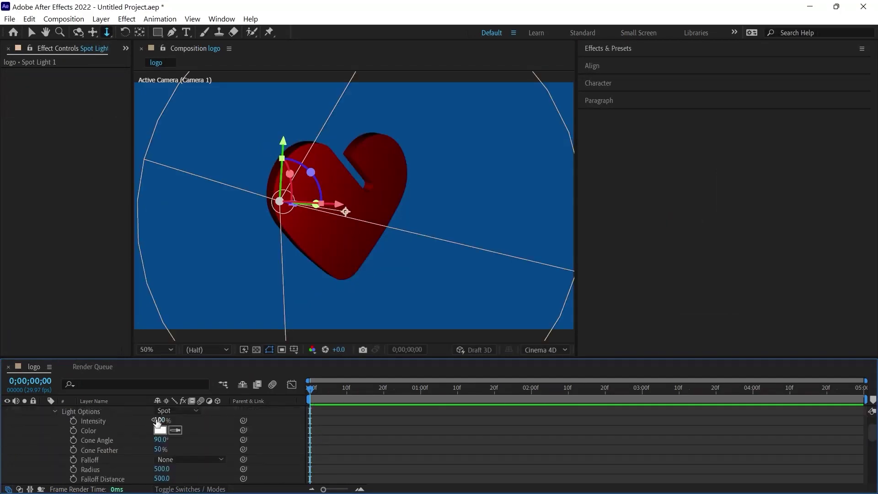
text(150)
key(Return)
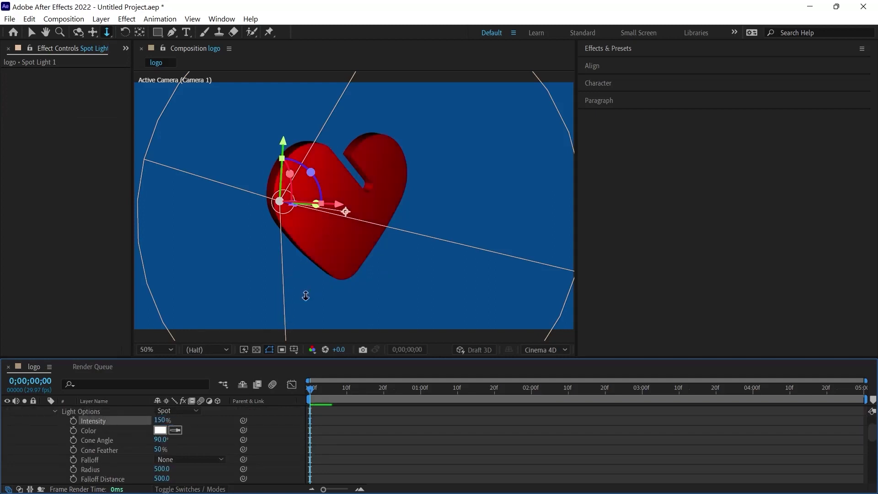
mouse_move(322, 389)
mouse_down()
mouse_move(382, 389)
mouse_move(432, 369)
mouse_move(305, 392)
mouse_up()
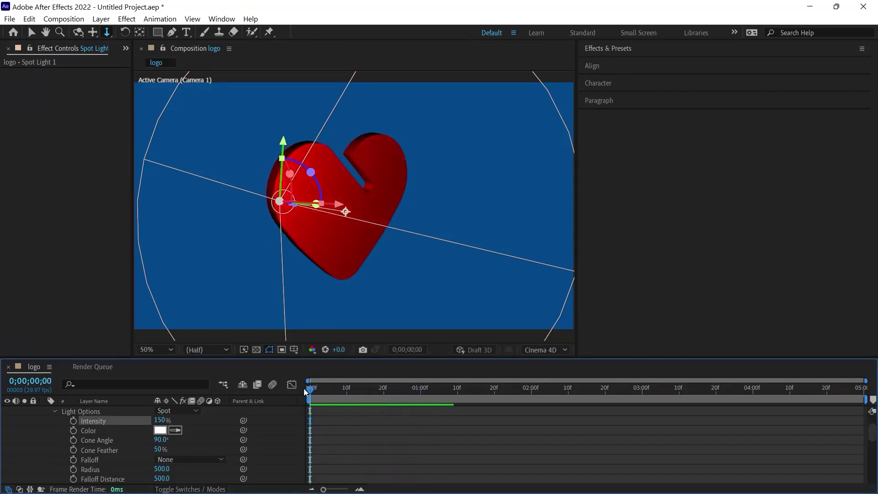